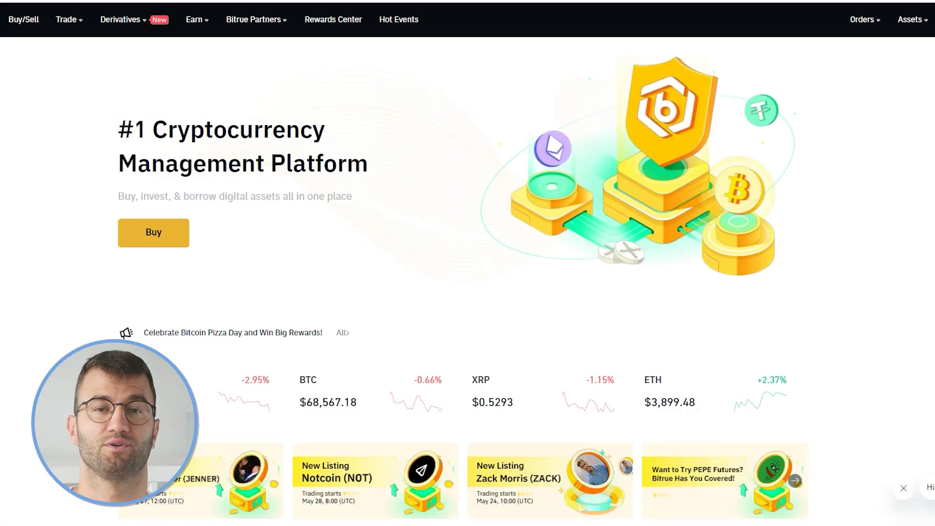
# - Scroll down the Bitrue home page past the price tickers and Market Overview
pyautogui.scroll(-1, 468, 264)
pyautogui.scroll(-5, 468, 263)
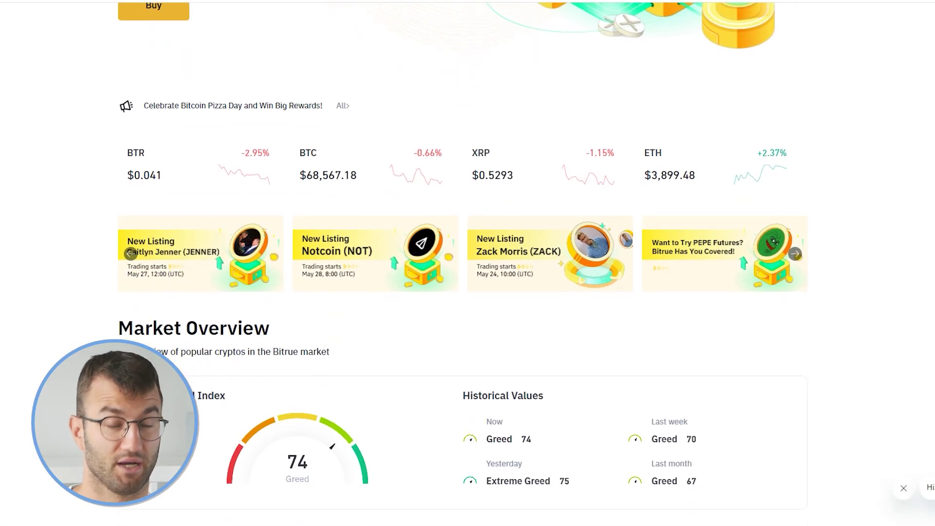
pyautogui.scroll(-8, 468, 263)
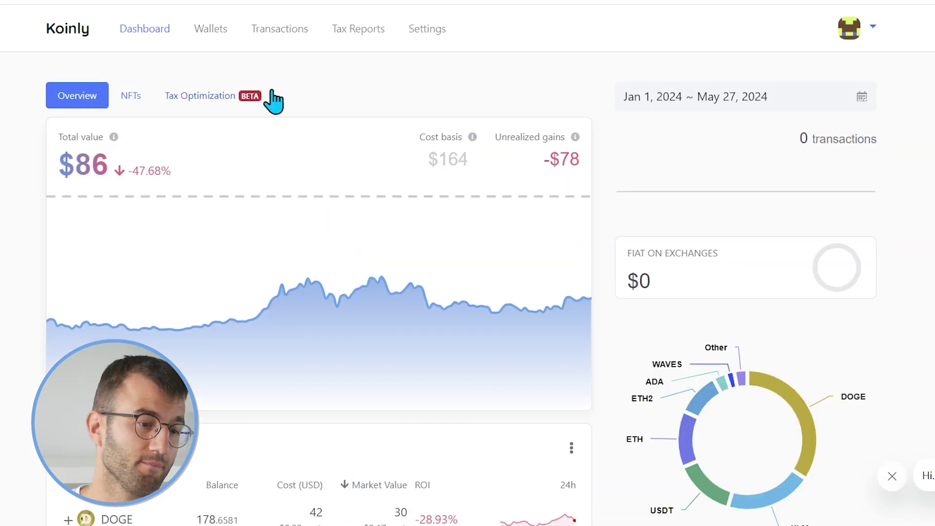
# - Add a new exchange from Koinly's Wallets page by searching 'bit' and choosing Bitrue
pyautogui.click(219, 39)
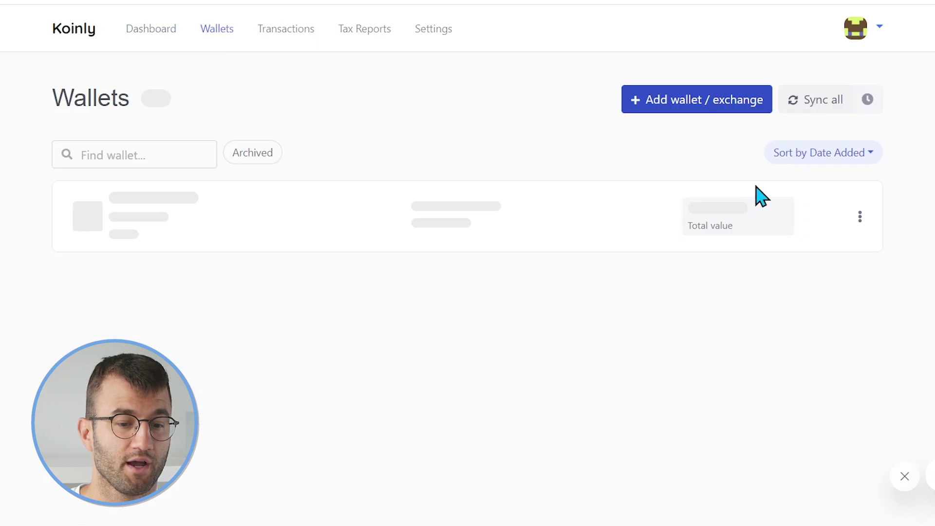
pyautogui.click(717, 112)
pyautogui.click(467, 176)
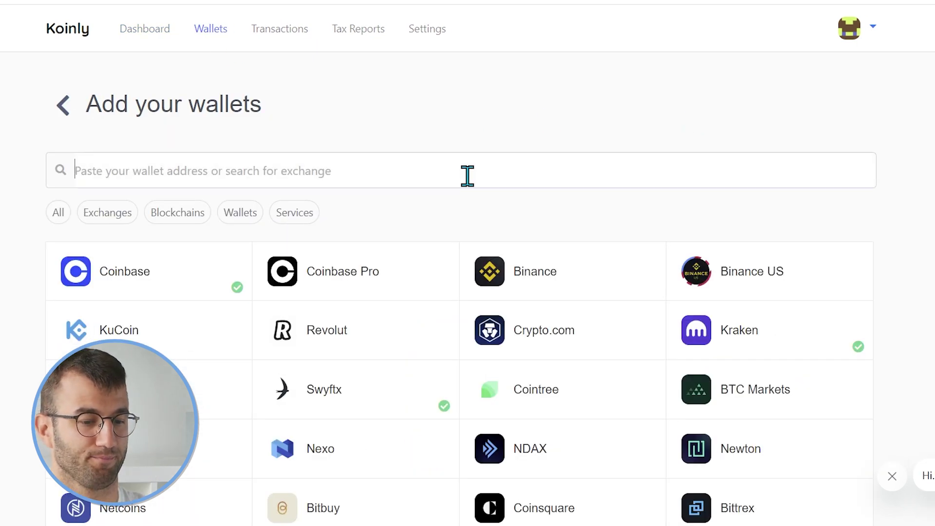
pyautogui.write('bitrue')
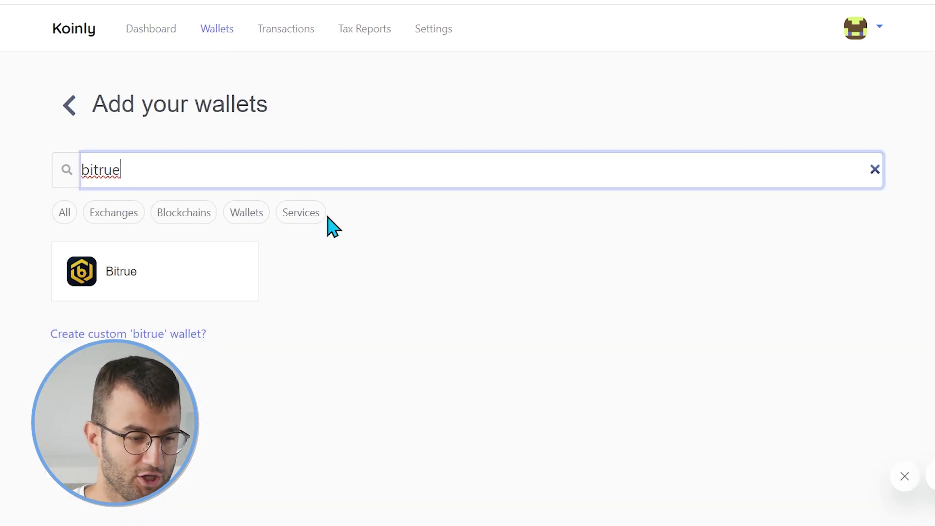
pyautogui.click(158, 284)
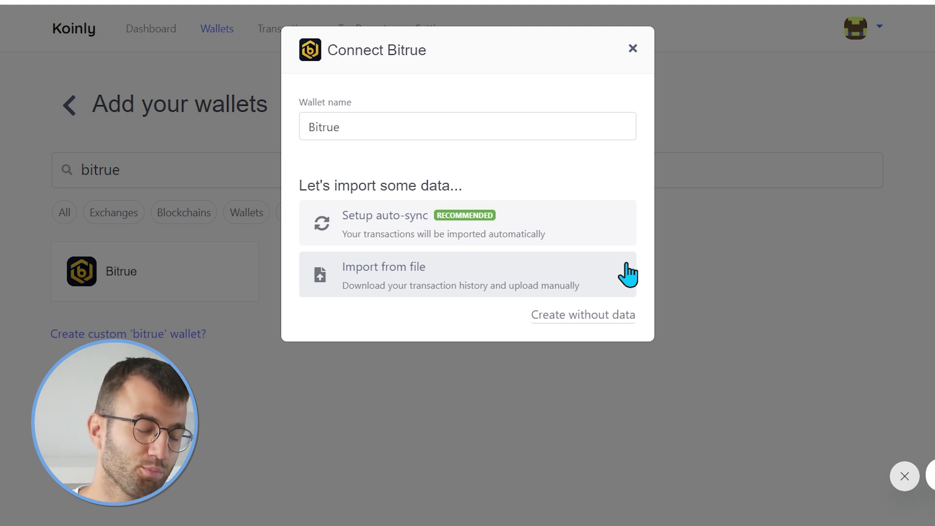
# - Choose Setup auto-sync in the Connect Bitrue dialog to reach the API key form
pyautogui.click(619, 235)
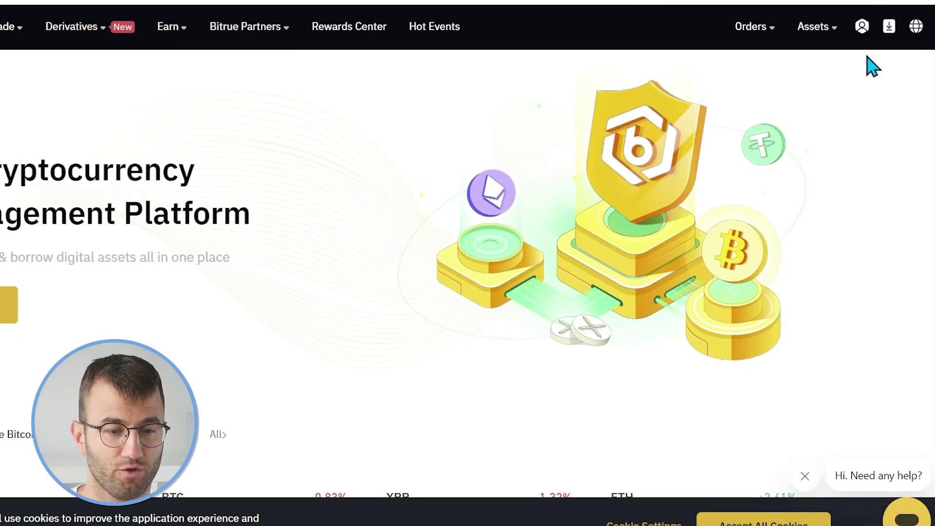
# - Create a new Bitrue API key named 'koinly' on the profile menu's API page
pyautogui.moveTo(863, 38)
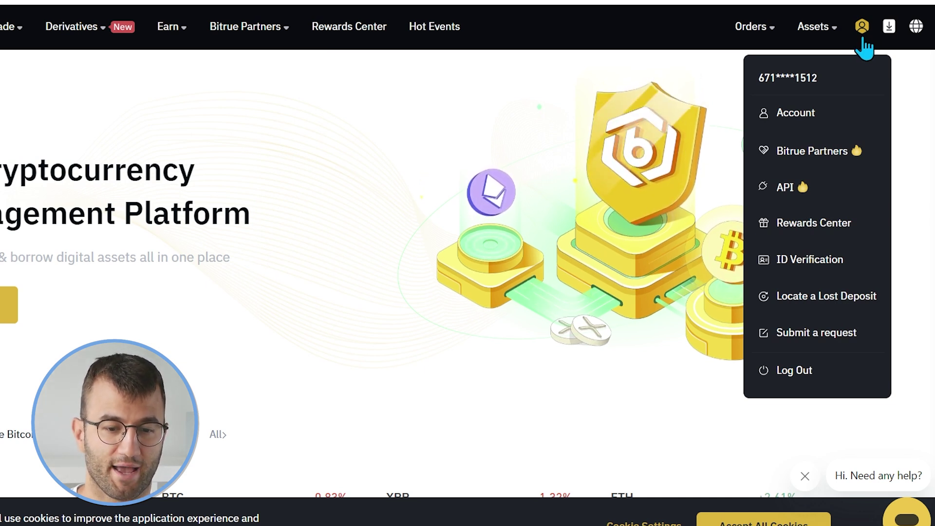
pyautogui.click(827, 195)
pyautogui.click(904, 80)
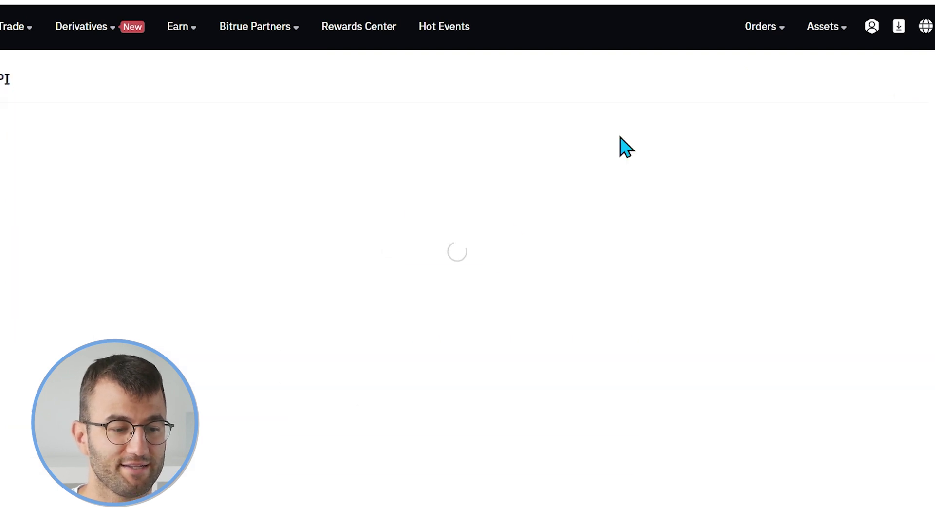
pyautogui.click(509, 365)
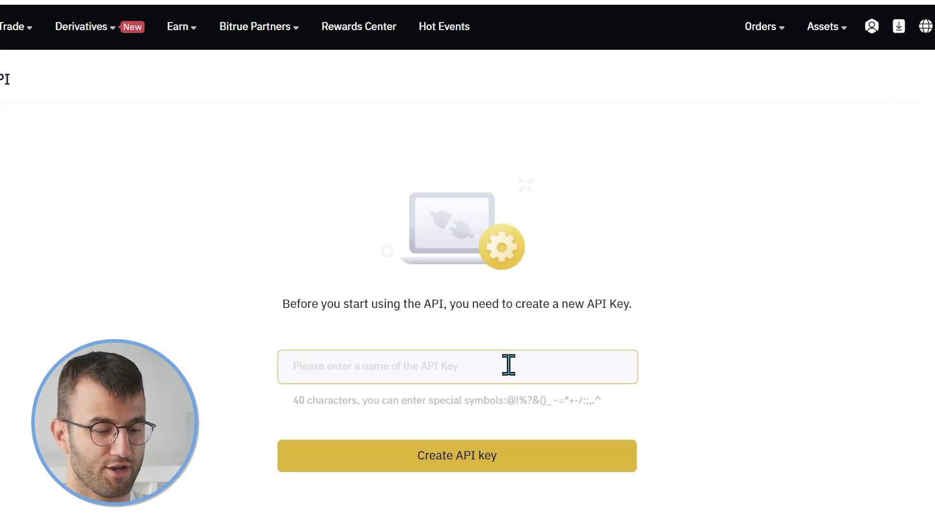
pyautogui.write('koinly2')
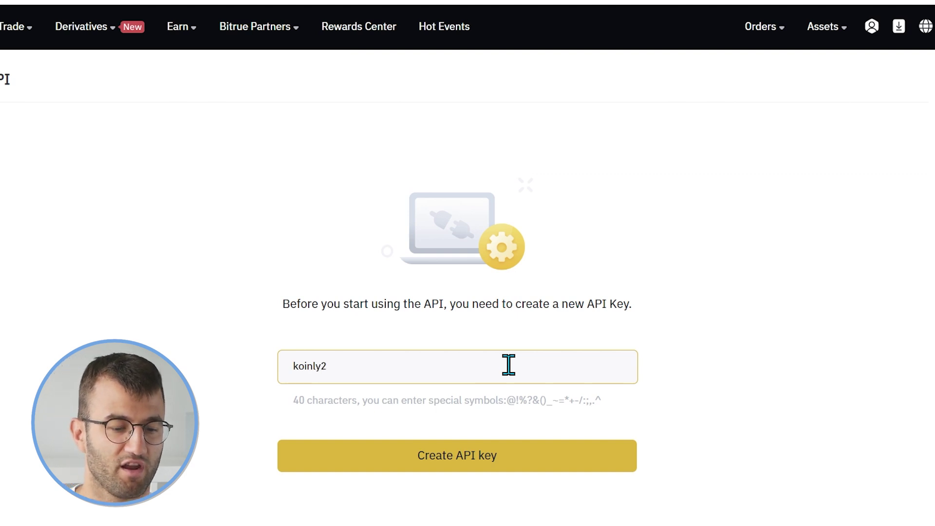
pyautogui.click(486, 467)
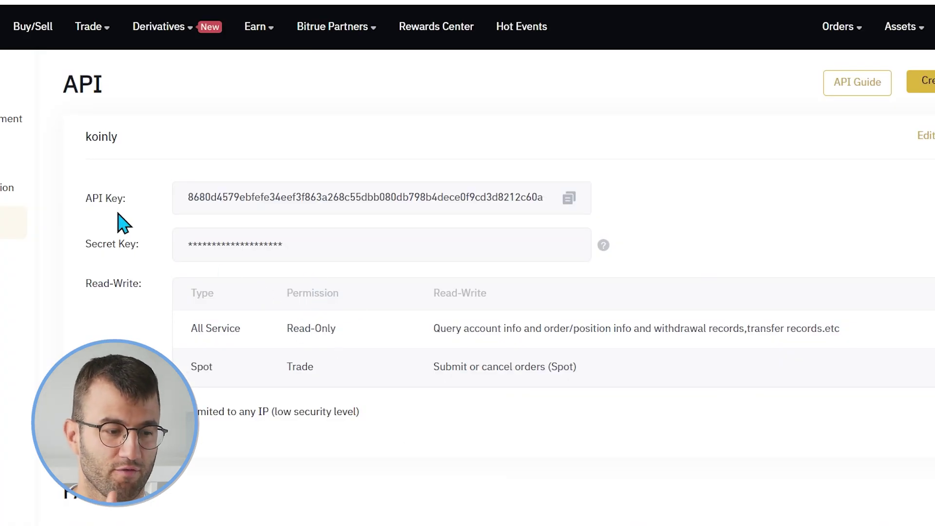
# - Copy the Bitrue API key and paste it into Koinly's API key field
pyautogui.click(569, 199)
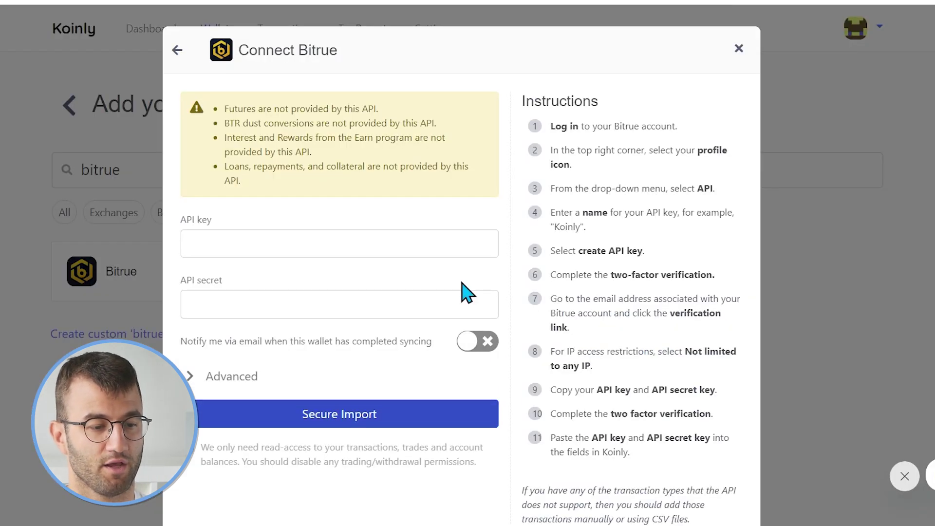
pyautogui.click(429, 245)
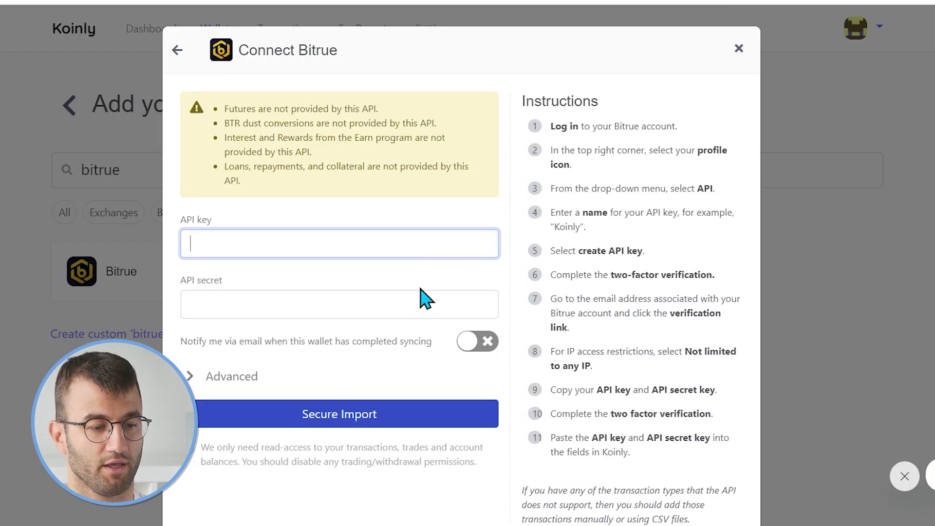
pyautogui.hotkey('ctrl', 'v')
pyautogui.scroll(-1, 463, 411)
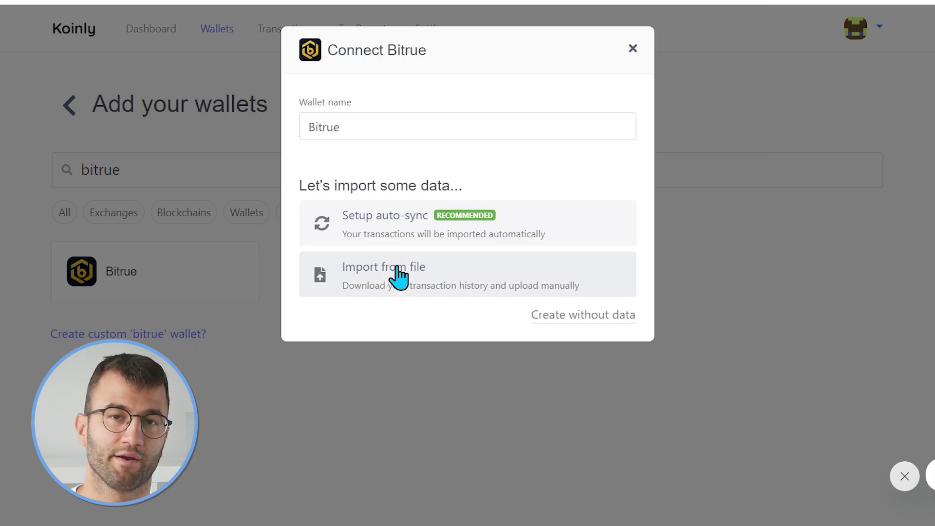
# - Pick Import from file in Koinly, then open Bitrue's Assets Overview transaction history export
pyautogui.click(431, 294)
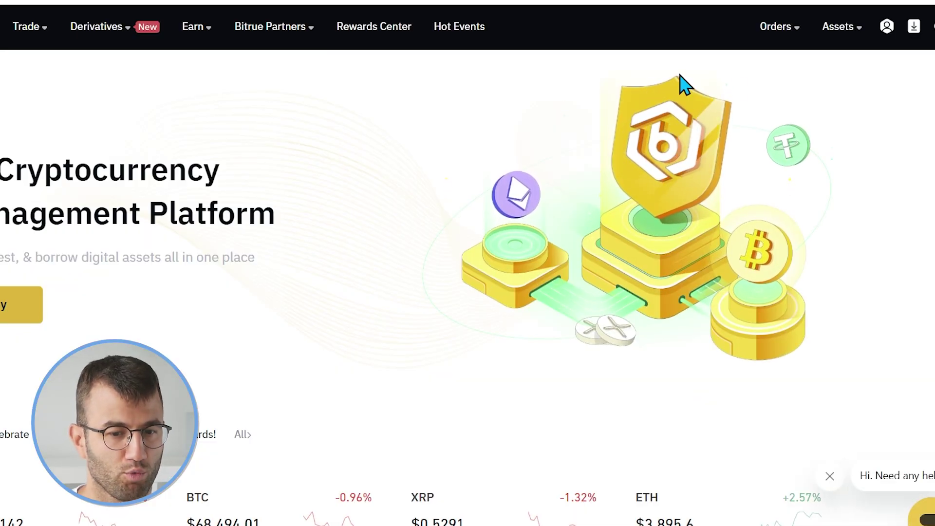
pyautogui.moveTo(827, 51)
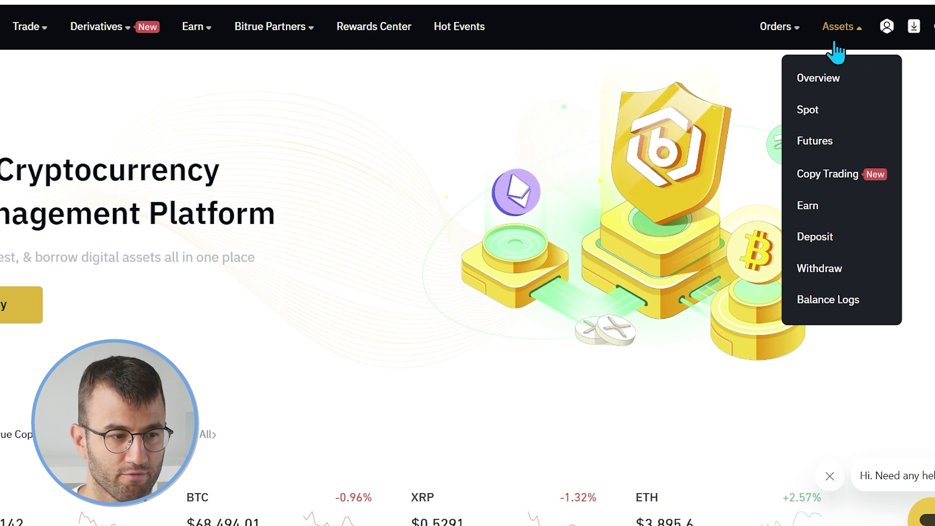
pyautogui.click(837, 80)
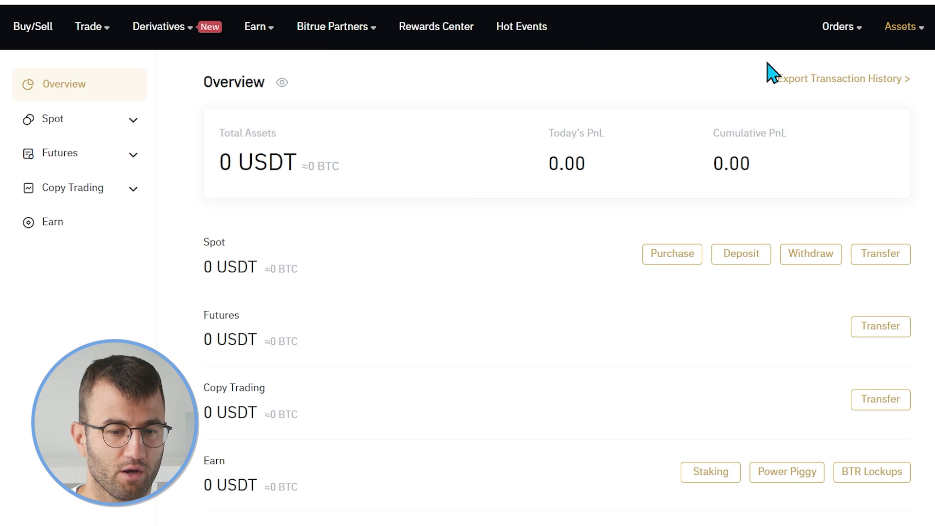
pyautogui.click(825, 80)
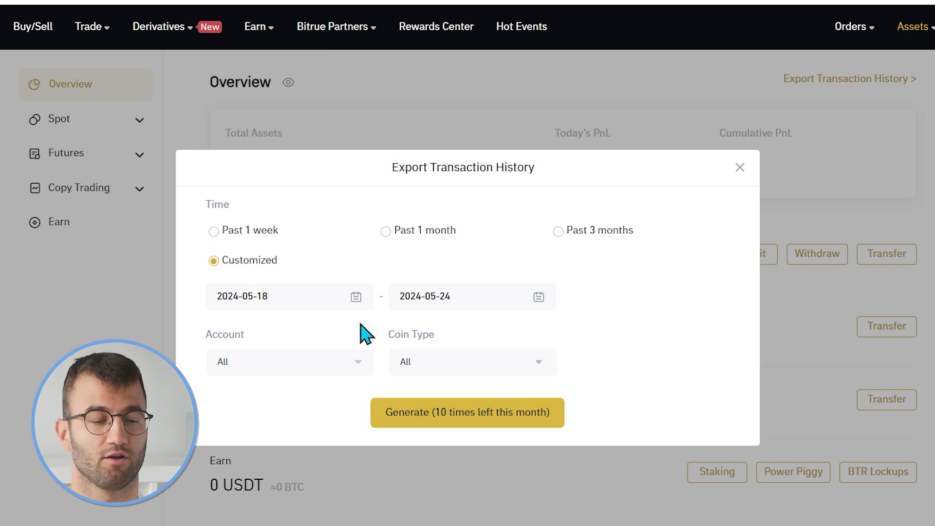
# - Set the Bitrue export start date to 2024-01-01 using the calendar
pyautogui.click(341, 300)
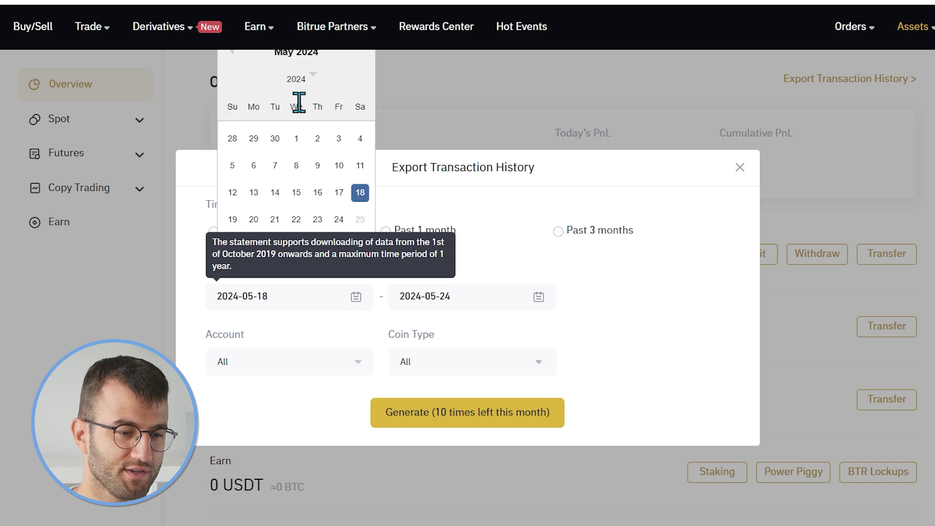
pyautogui.click(312, 78)
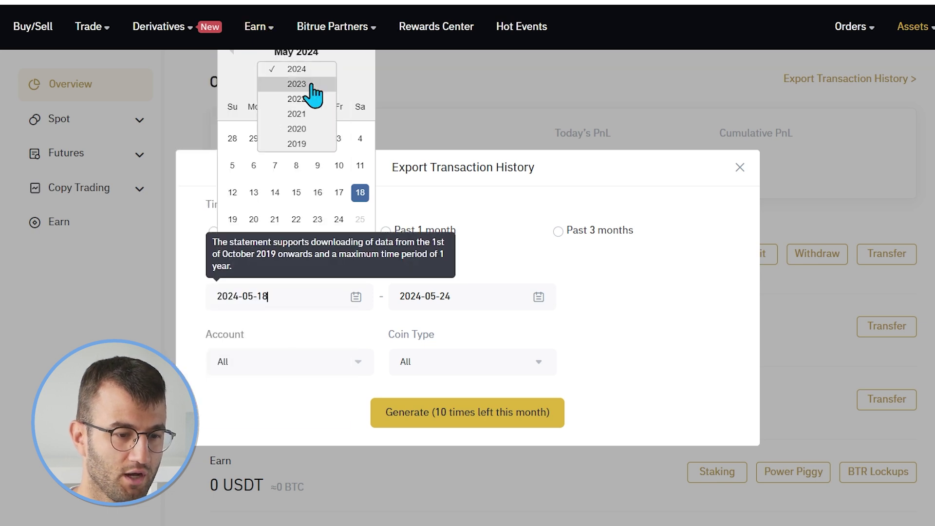
pyautogui.click(298, 69)
pyautogui.click(232, 53)
pyautogui.click(232, 52)
pyautogui.click(232, 52)
pyautogui.click(233, 52)
pyautogui.click(254, 137)
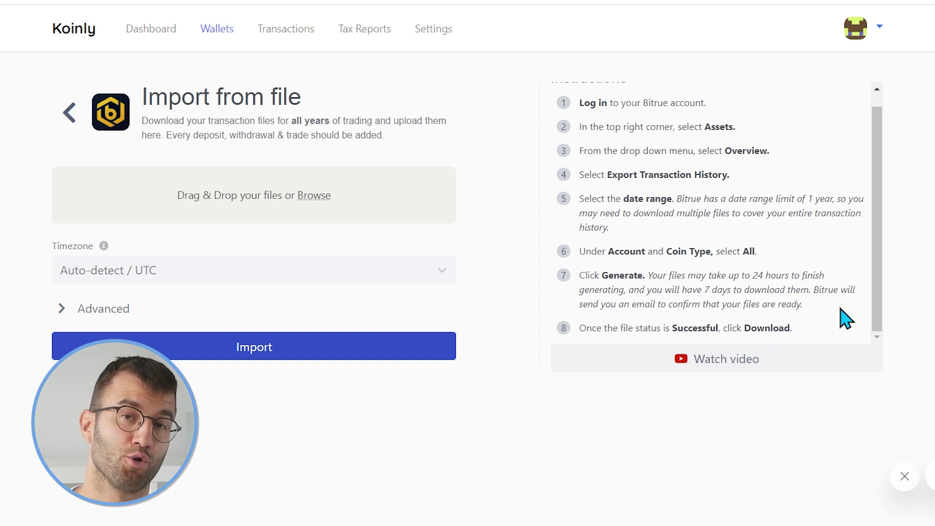
# - Drag the Bitrue transaction history CSV into Koinly and import its 123 transactions
pyautogui.hotkey('alt', 'Tab')
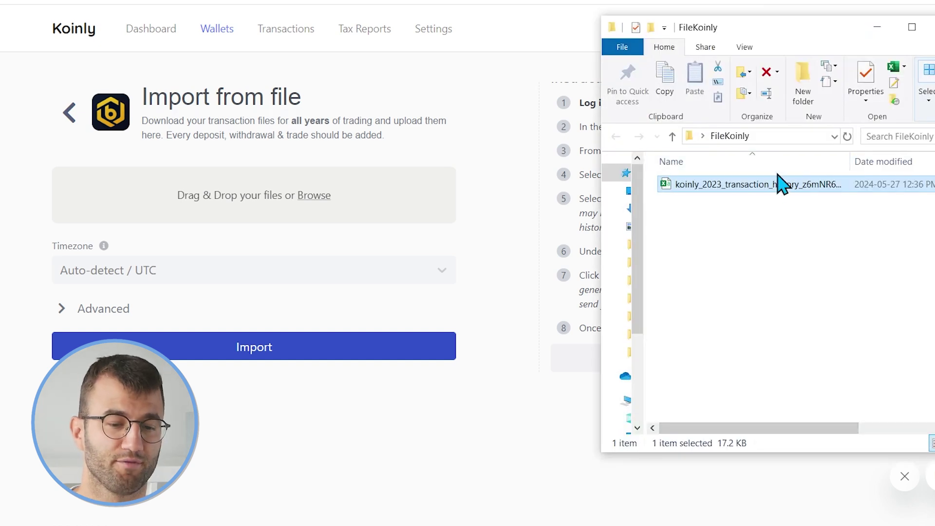
pyautogui.moveTo(781, 190); pyautogui.dragTo(234, 195)
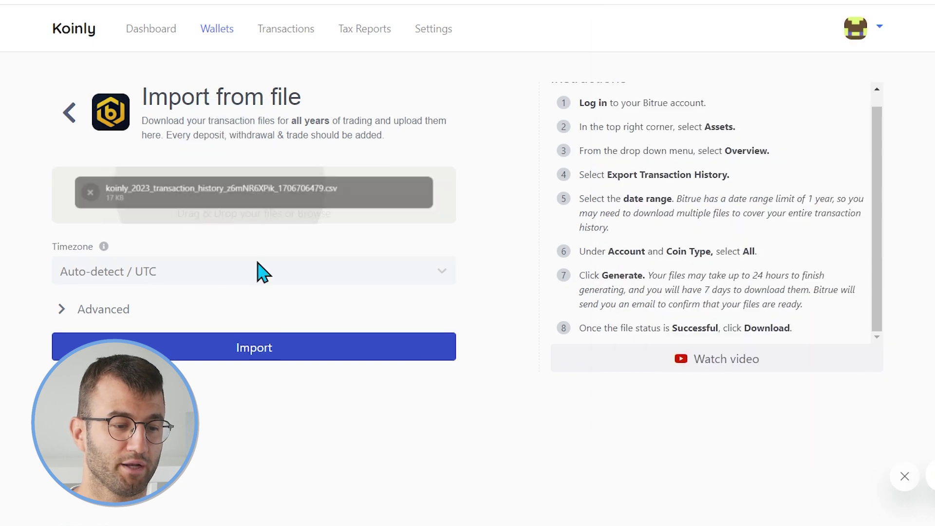
pyautogui.click(288, 351)
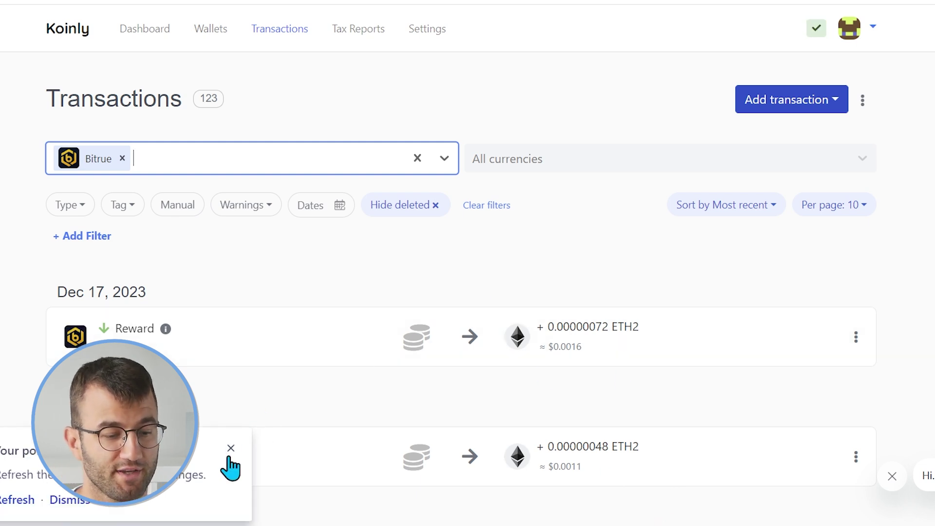
# - Close the refresh notice and scroll through the imported Bitrue transactions
pyautogui.click(228, 458)
pyautogui.scroll(-3, 256, 397)
pyautogui.scroll(2, 259, 391)
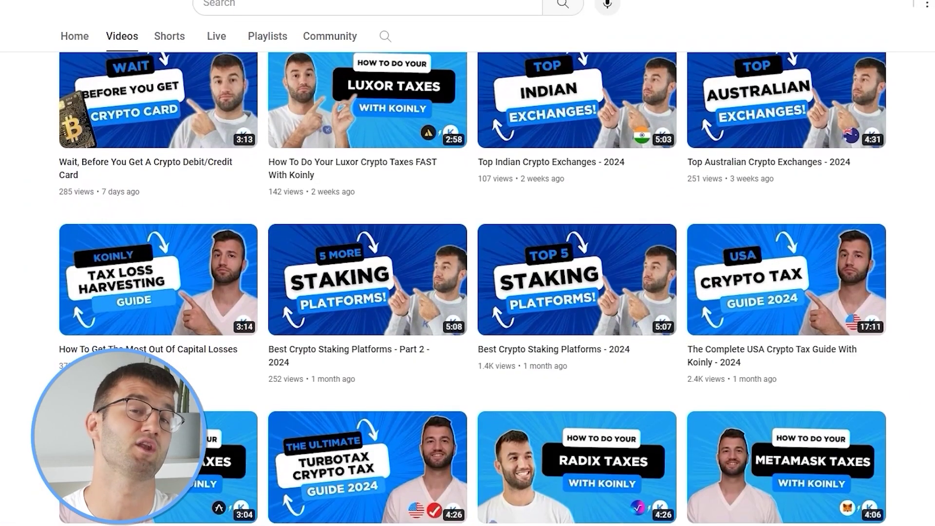
# - Scroll through Koinly's grid of supported platform integrations
pyautogui.scroll(-6, 468, 287)
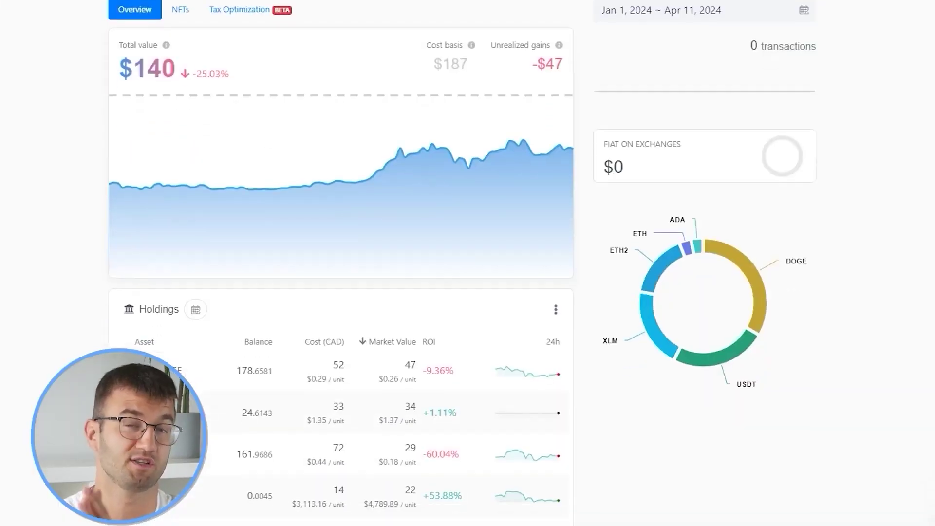
# - Scroll down the portfolio dashboard to review its contents
pyautogui.scroll(-3, 341, 293)
pyautogui.scroll(-1, 341, 292)
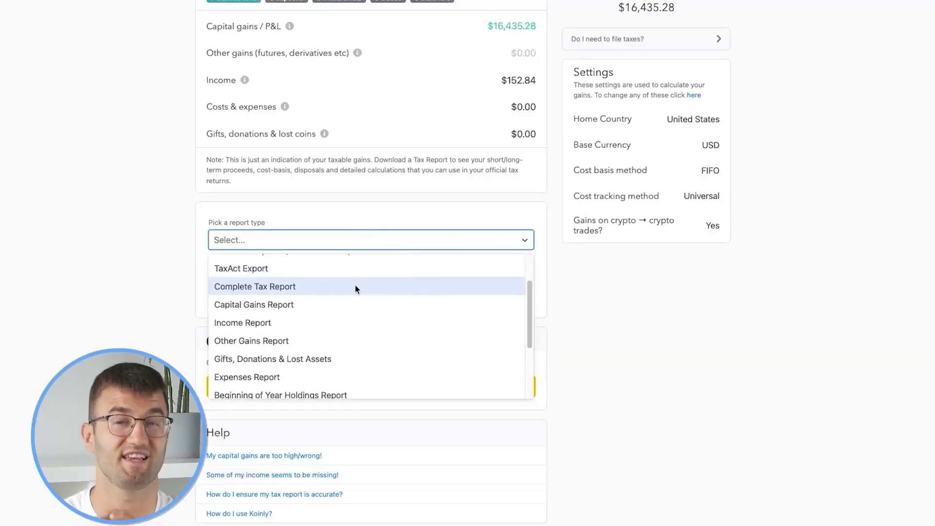
# - Choose Complete Tax Report as the report type and download it
pyautogui.click(281, 287)
pyautogui.click(400, 268)
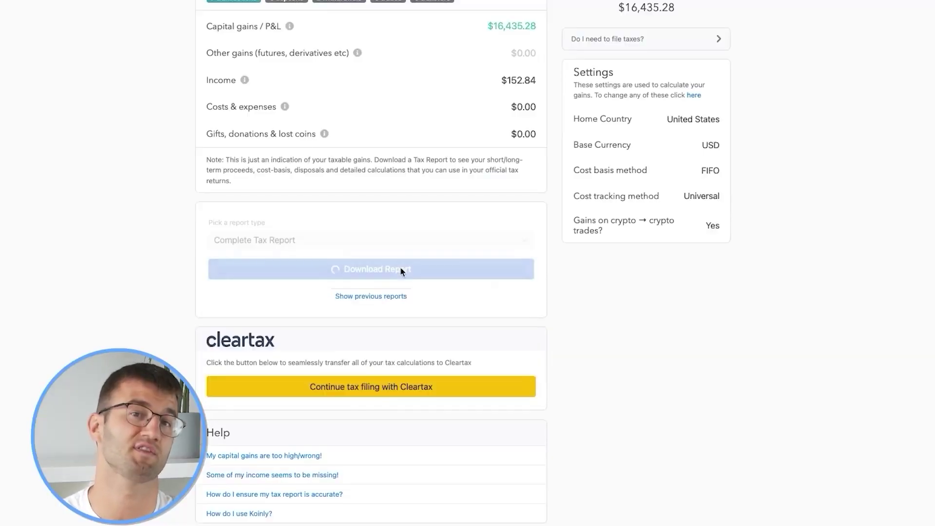